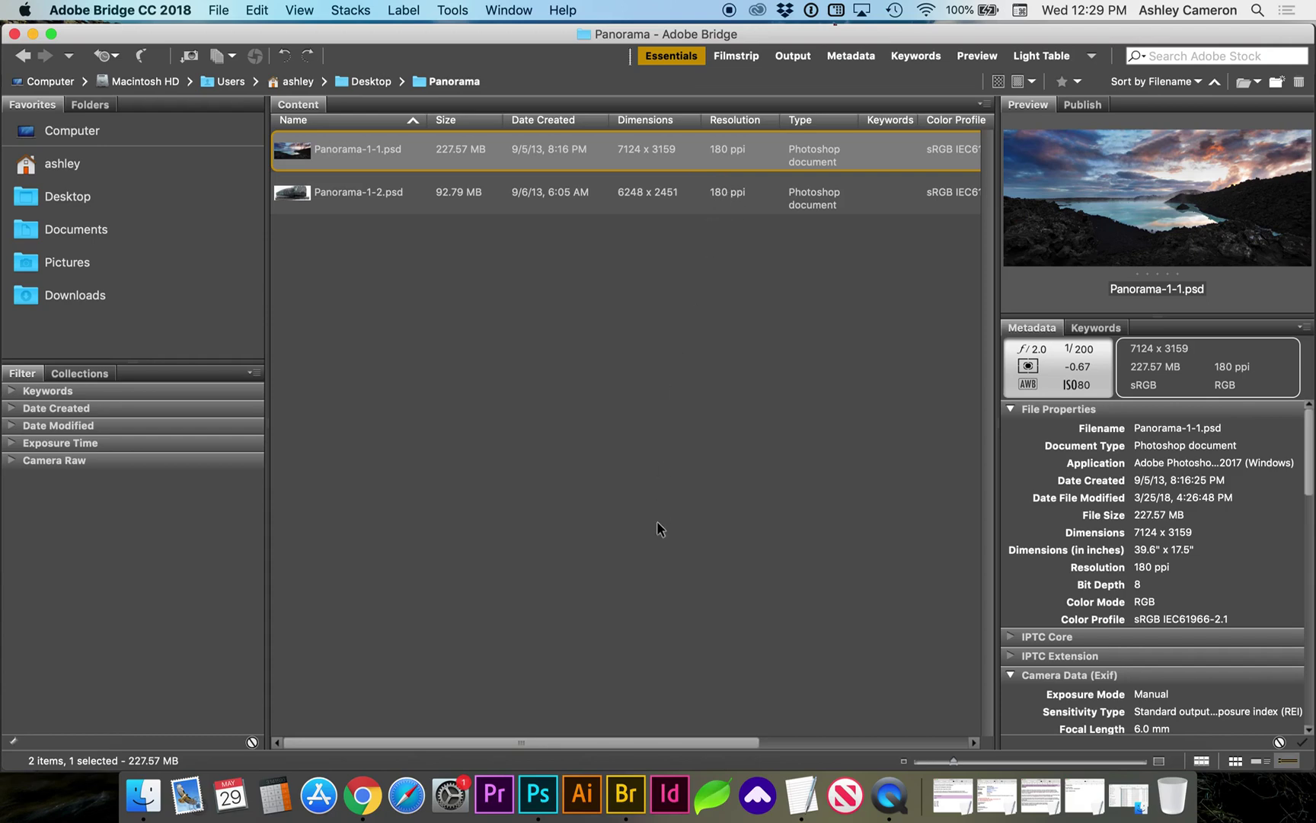
- In Photoshop, show the Actions panel and its flyout menu of action commands
left_click(538, 795)
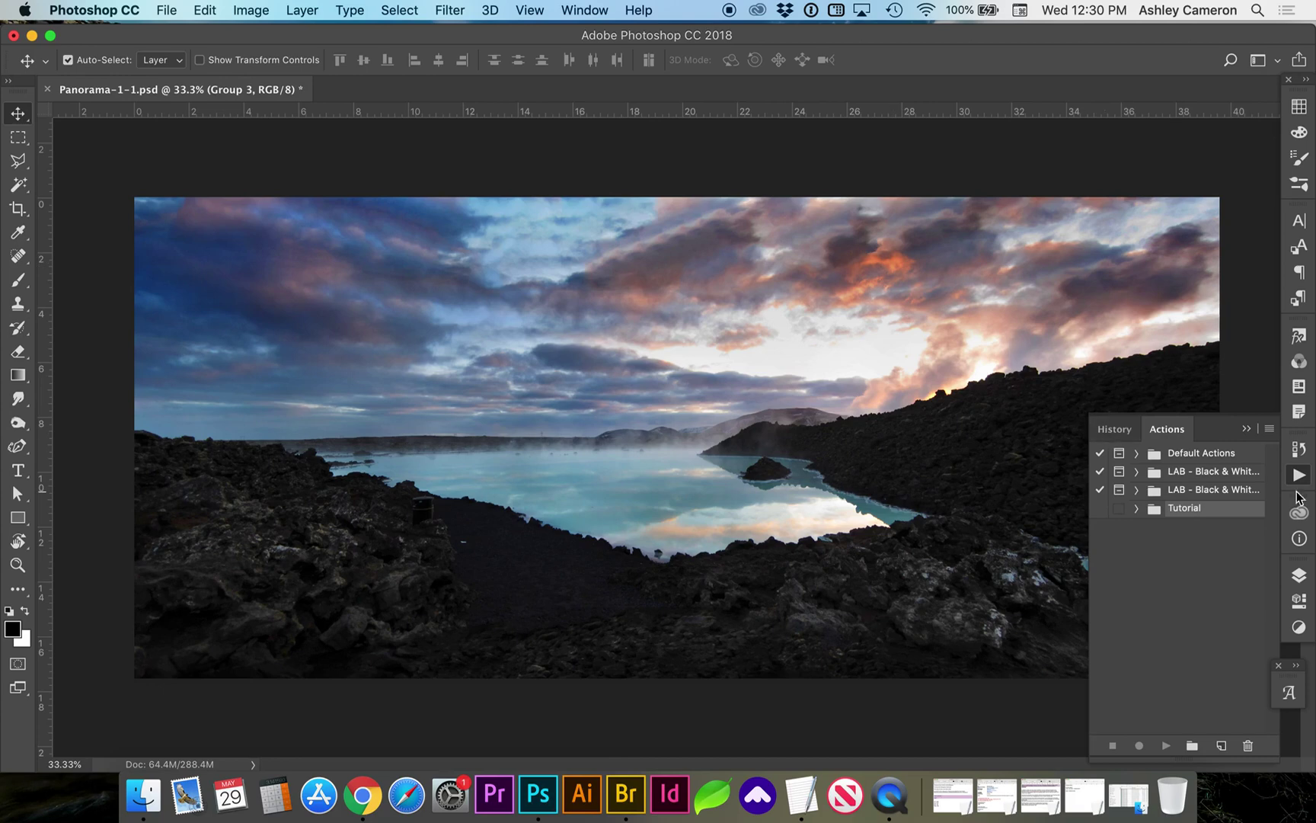
left_click(1299, 475)
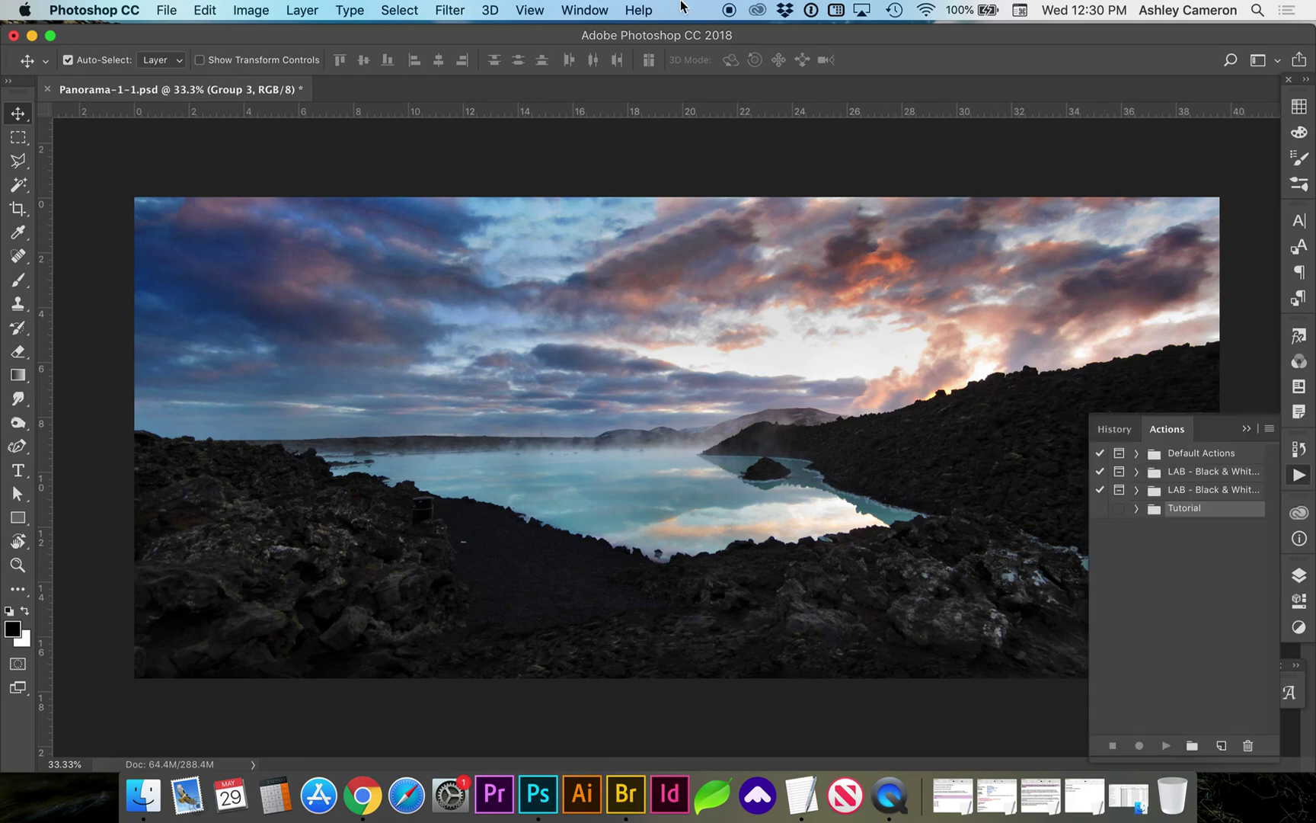
left_click(584, 11)
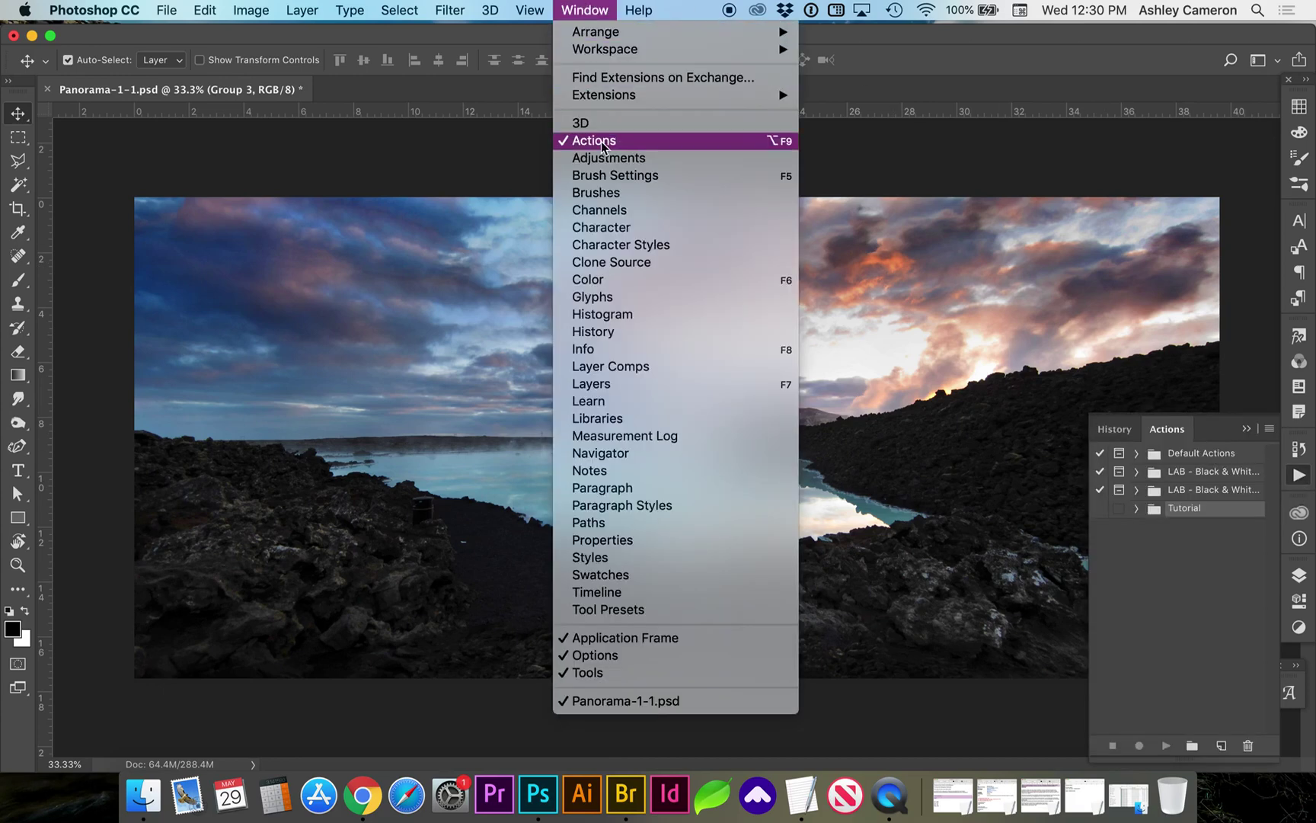
left_click(1177, 519)
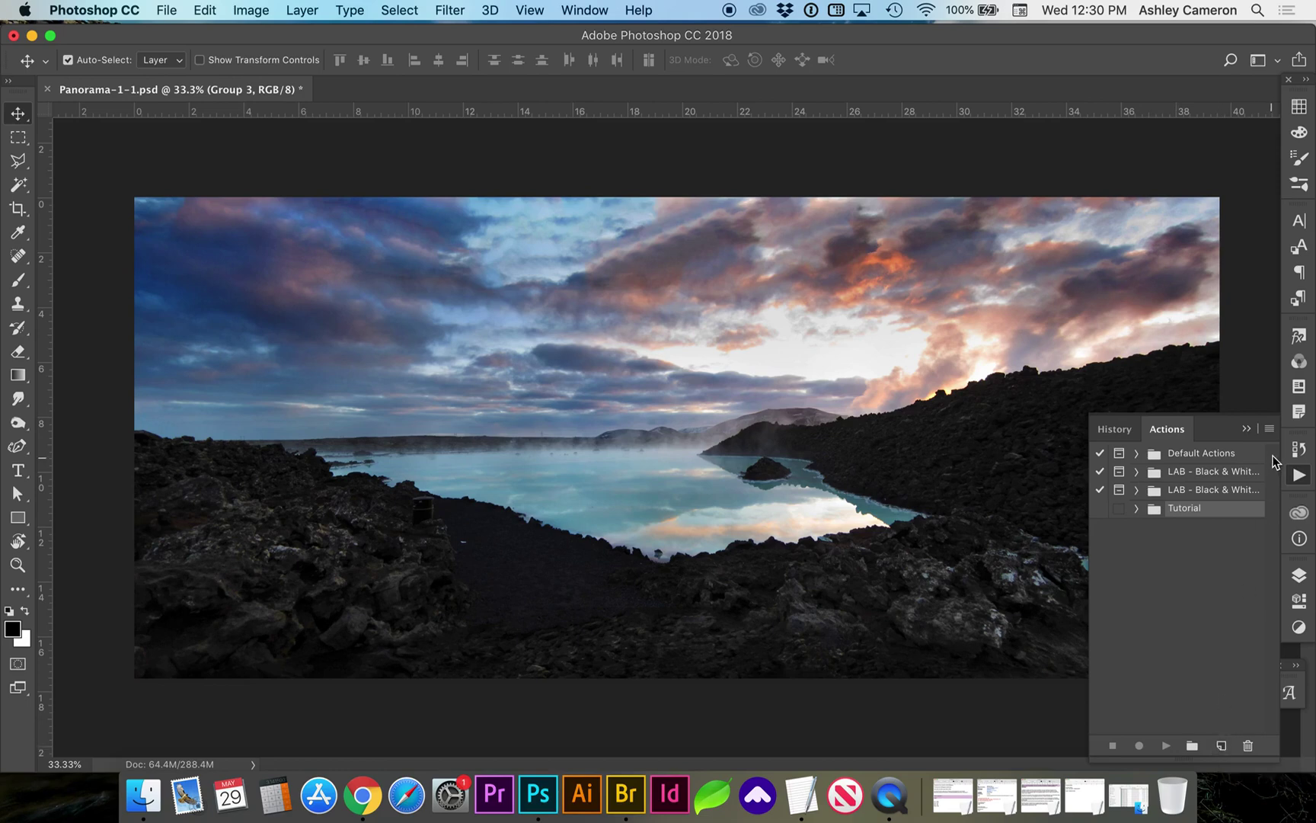
left_click(1270, 429)
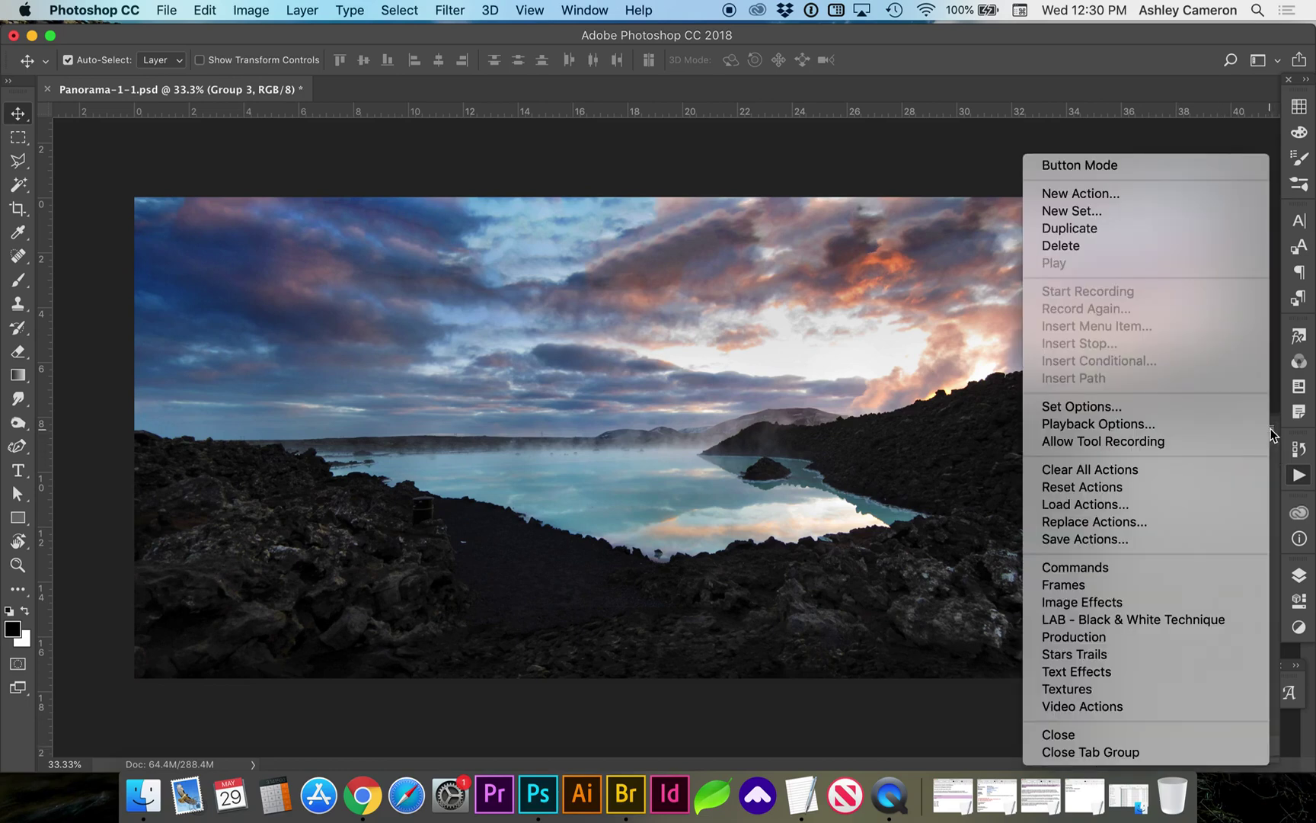
- Add a New Action called 300dpi under the Tutorial set and start recording
left_click(1166, 195)
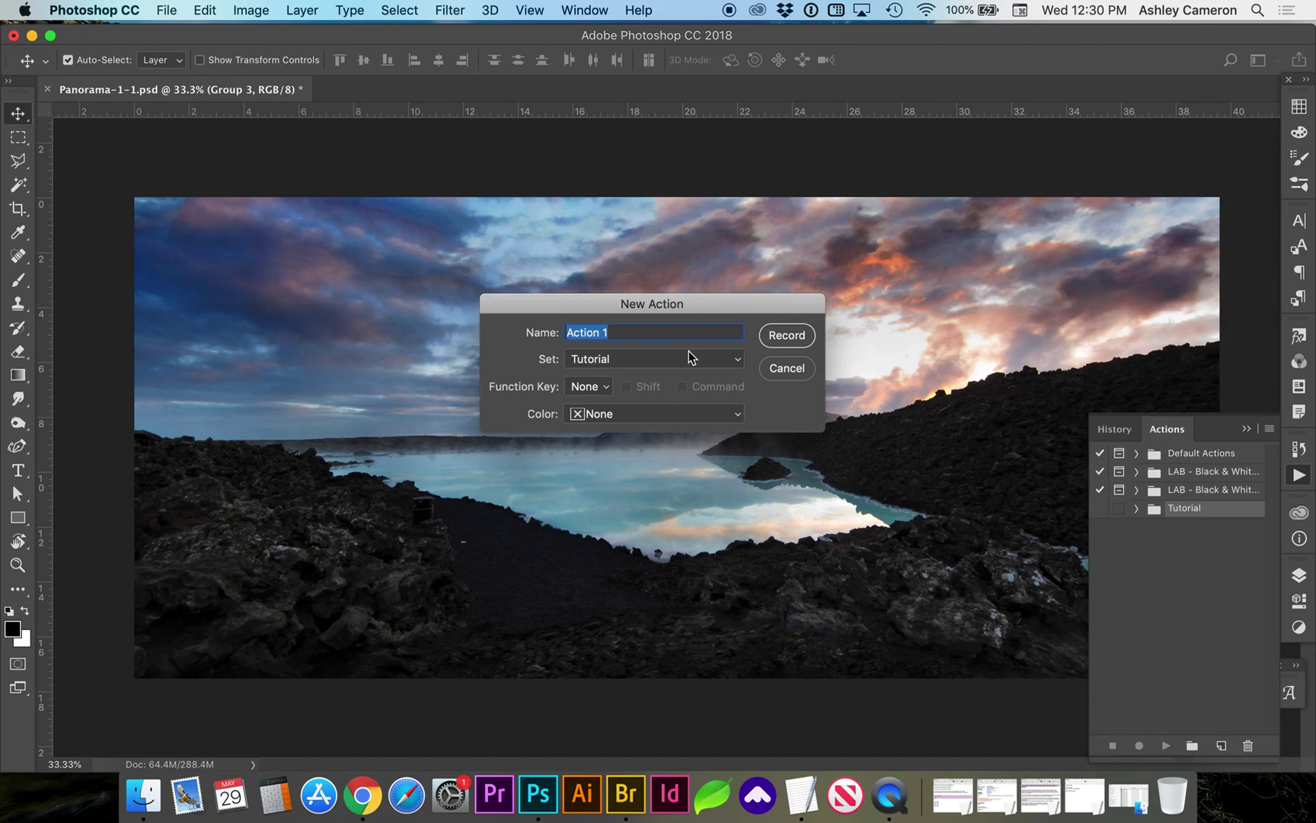
type("300")
type("dpi")
left_click(793, 336)
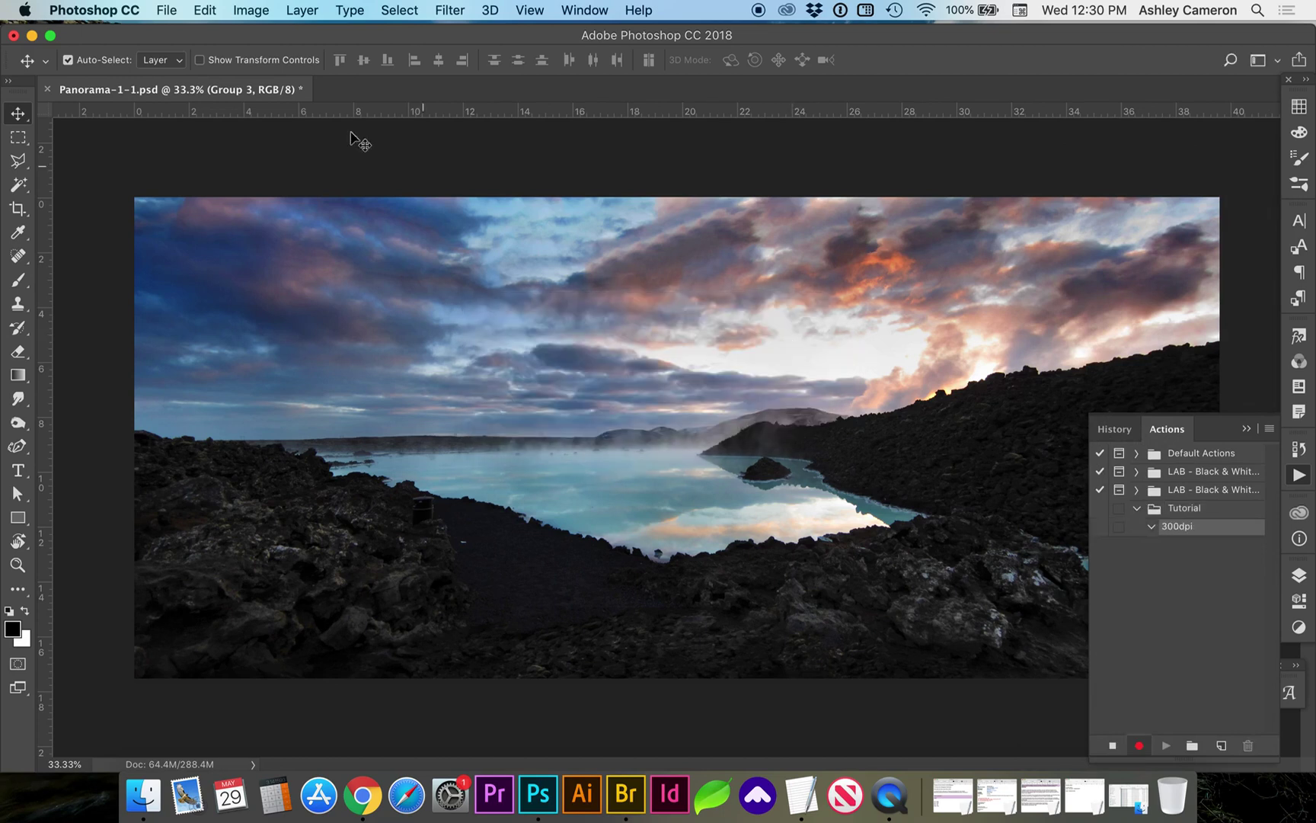
- Change the panorama's Image Size resolution to 300 Pixels/Inch and confirm
left_click(251, 10)
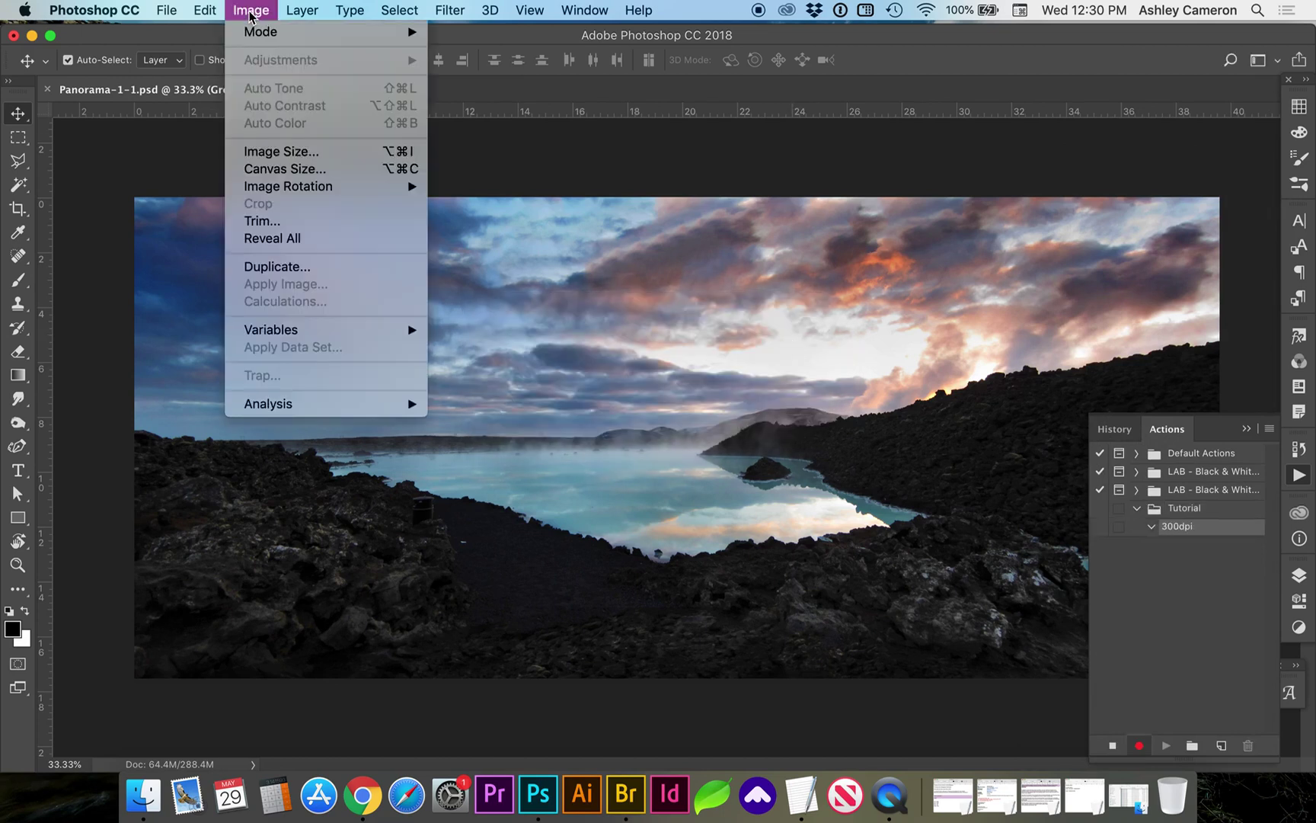
left_click(277, 152)
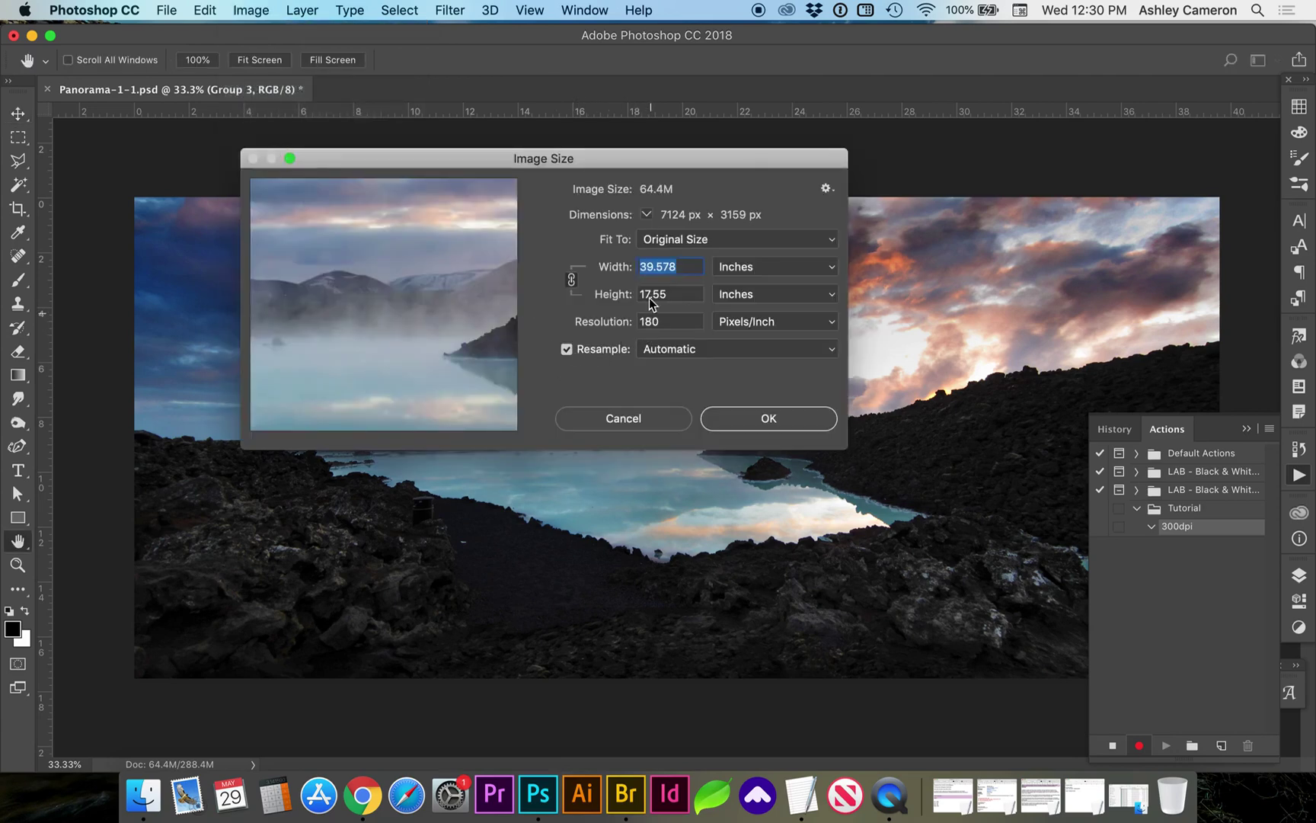
left_click_drag(664, 322, 625, 324)
type("3000")
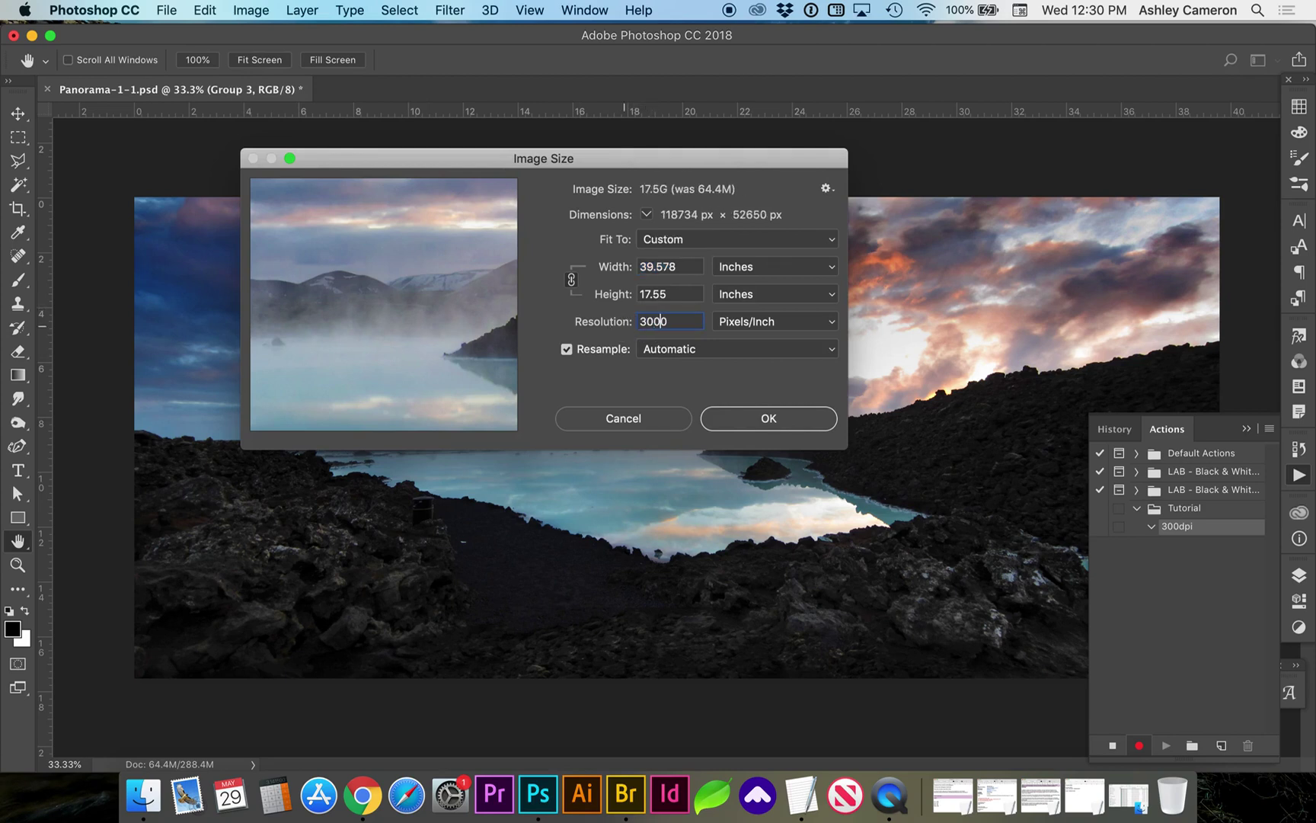
key("BackSpace")
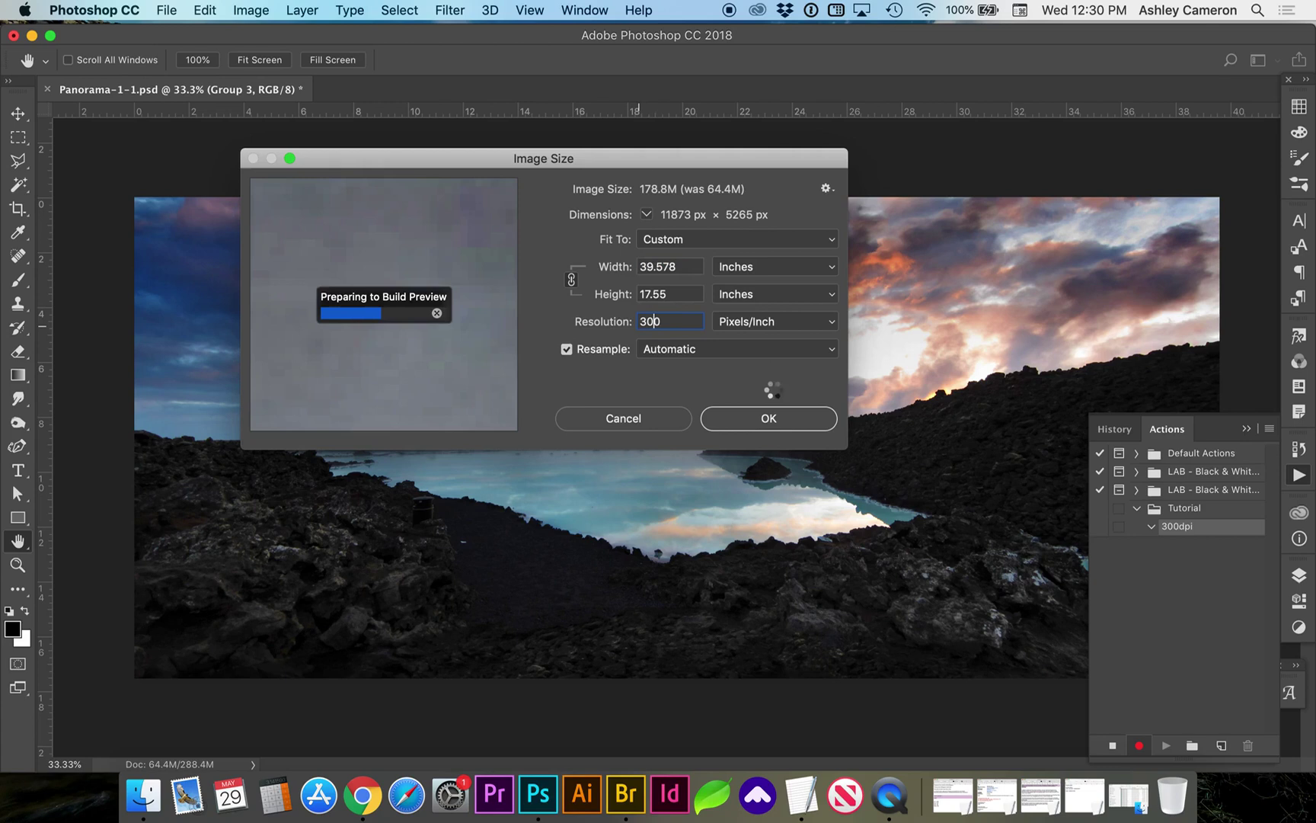
left_click(770, 418)
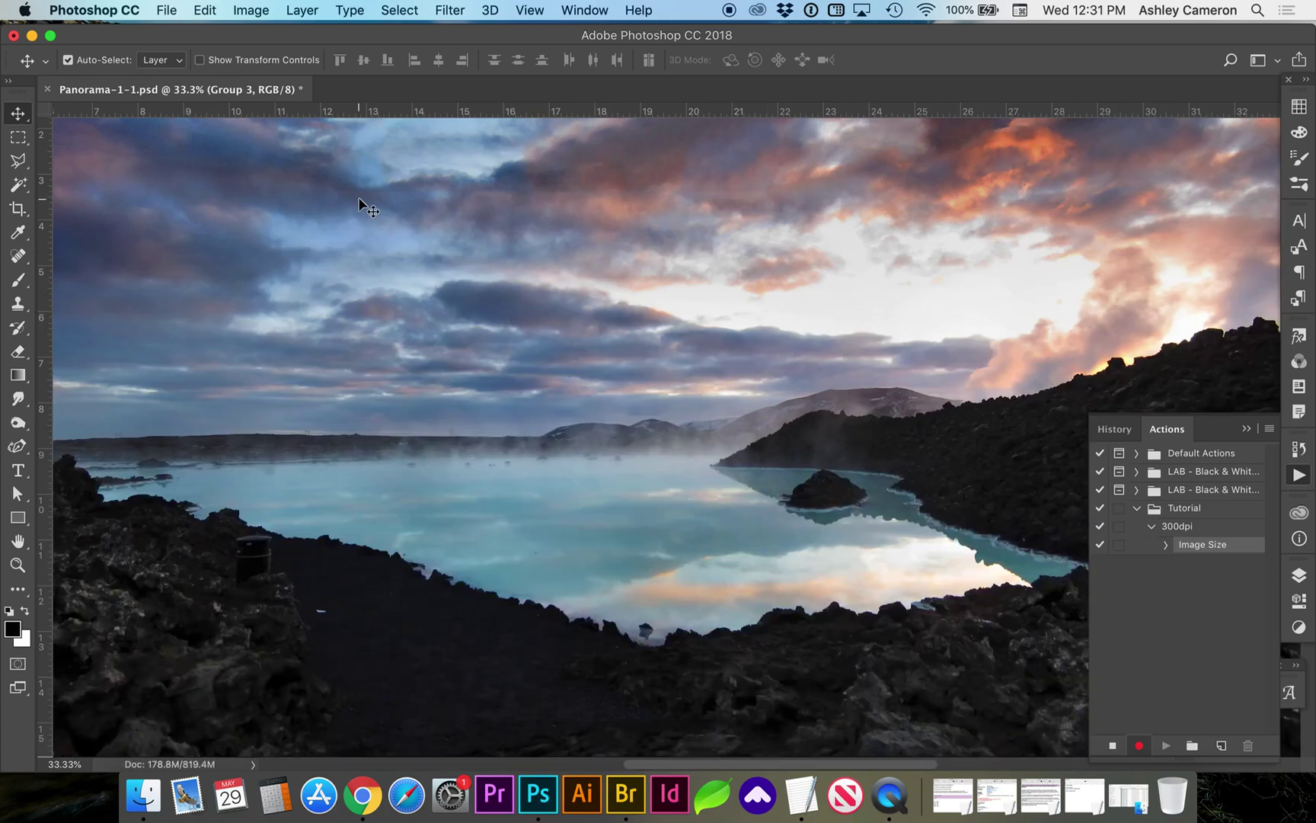
- Save and close the resized panorama, then stop recording the 300dpi action
left_click(169, 10)
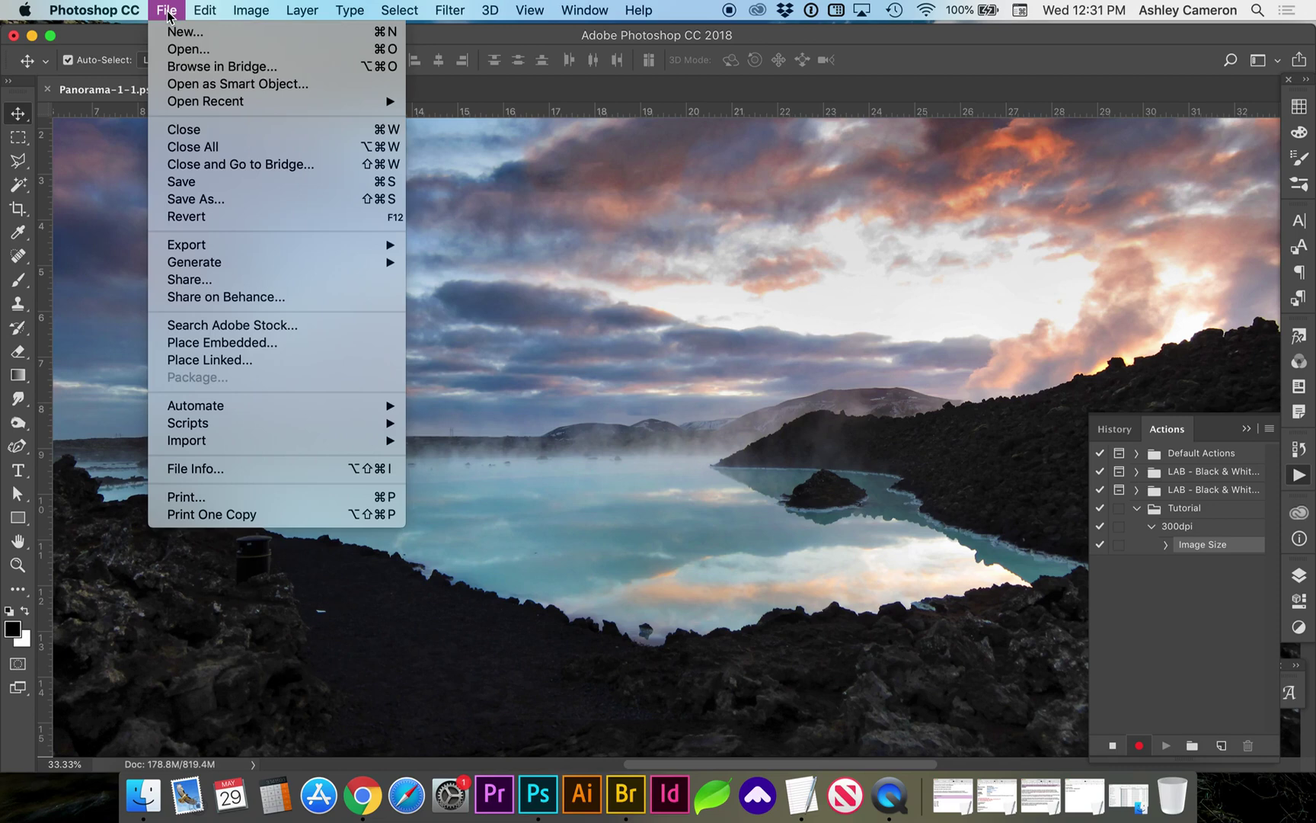
left_click(188, 183)
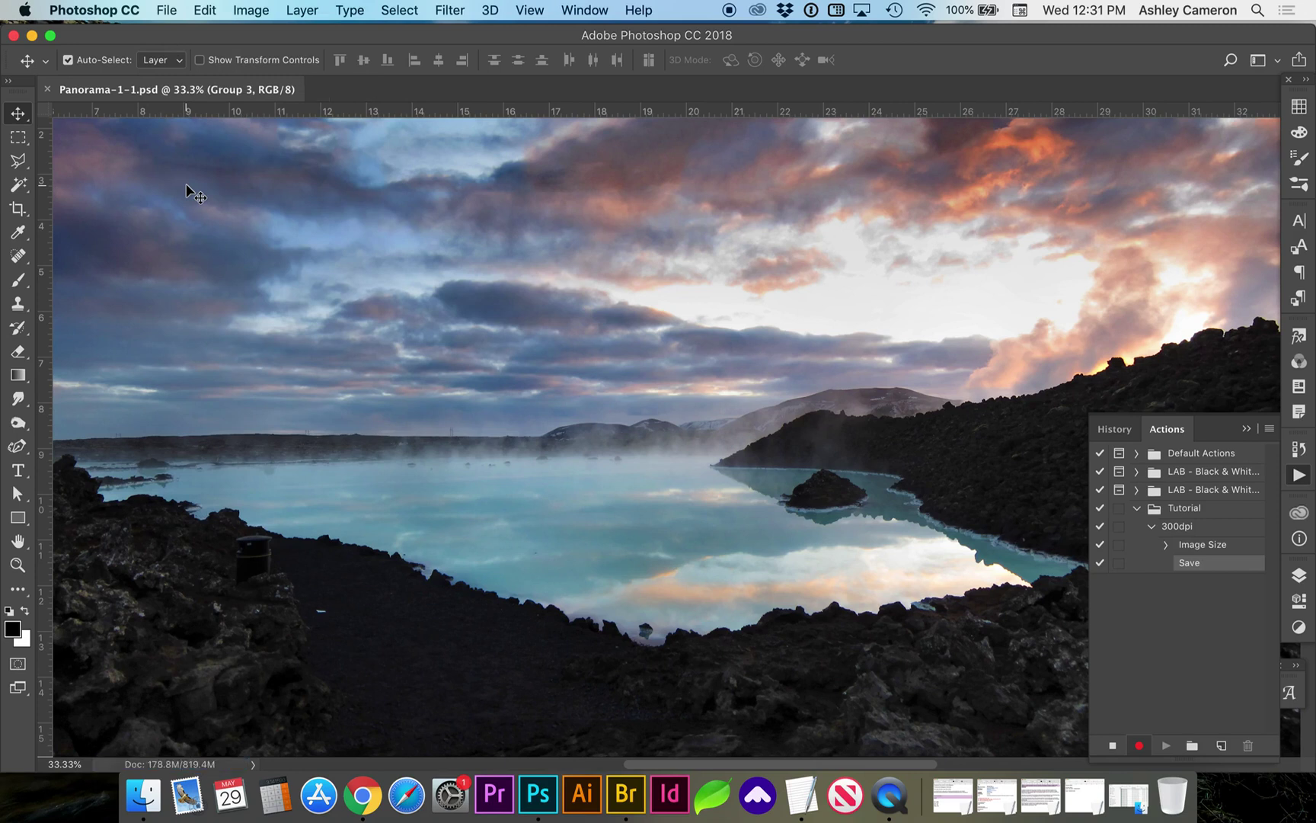
left_click(50, 91)
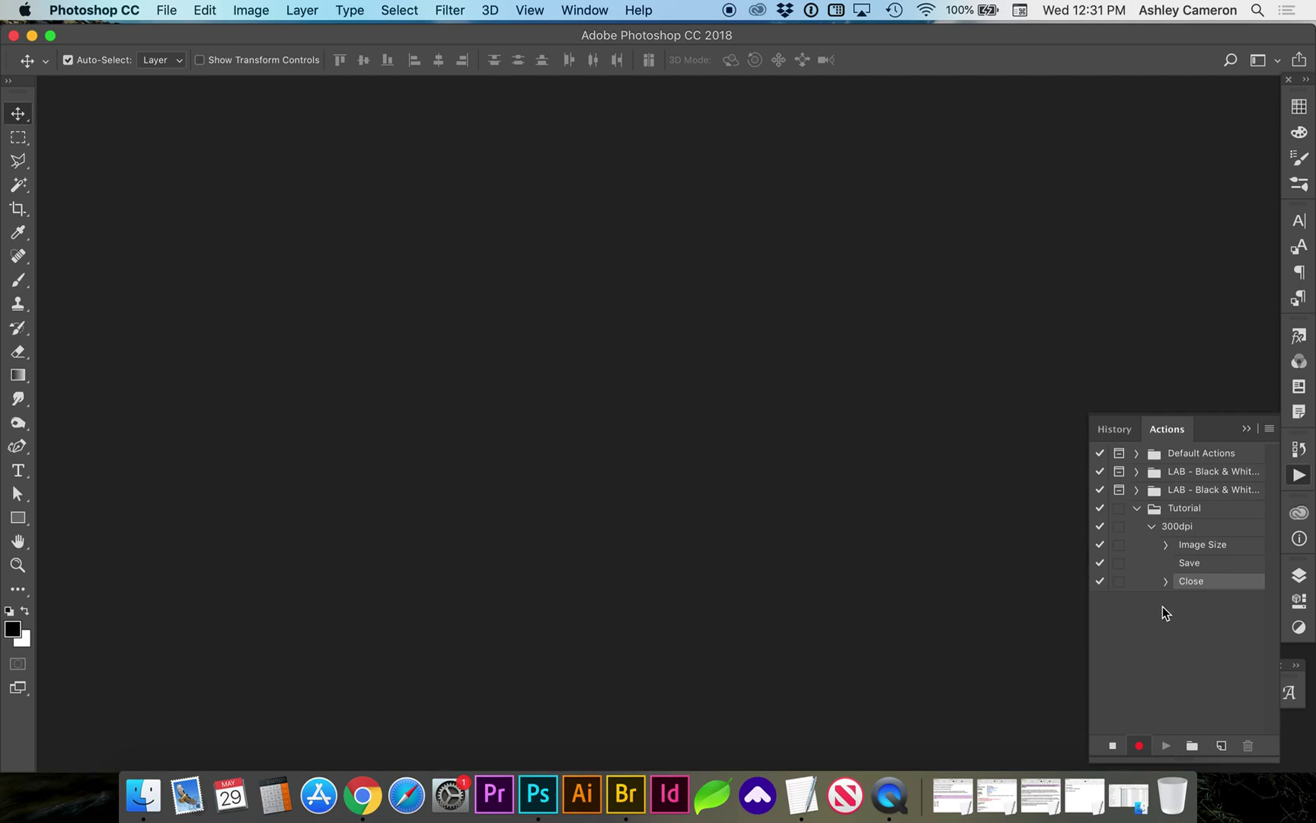
left_click(1114, 747)
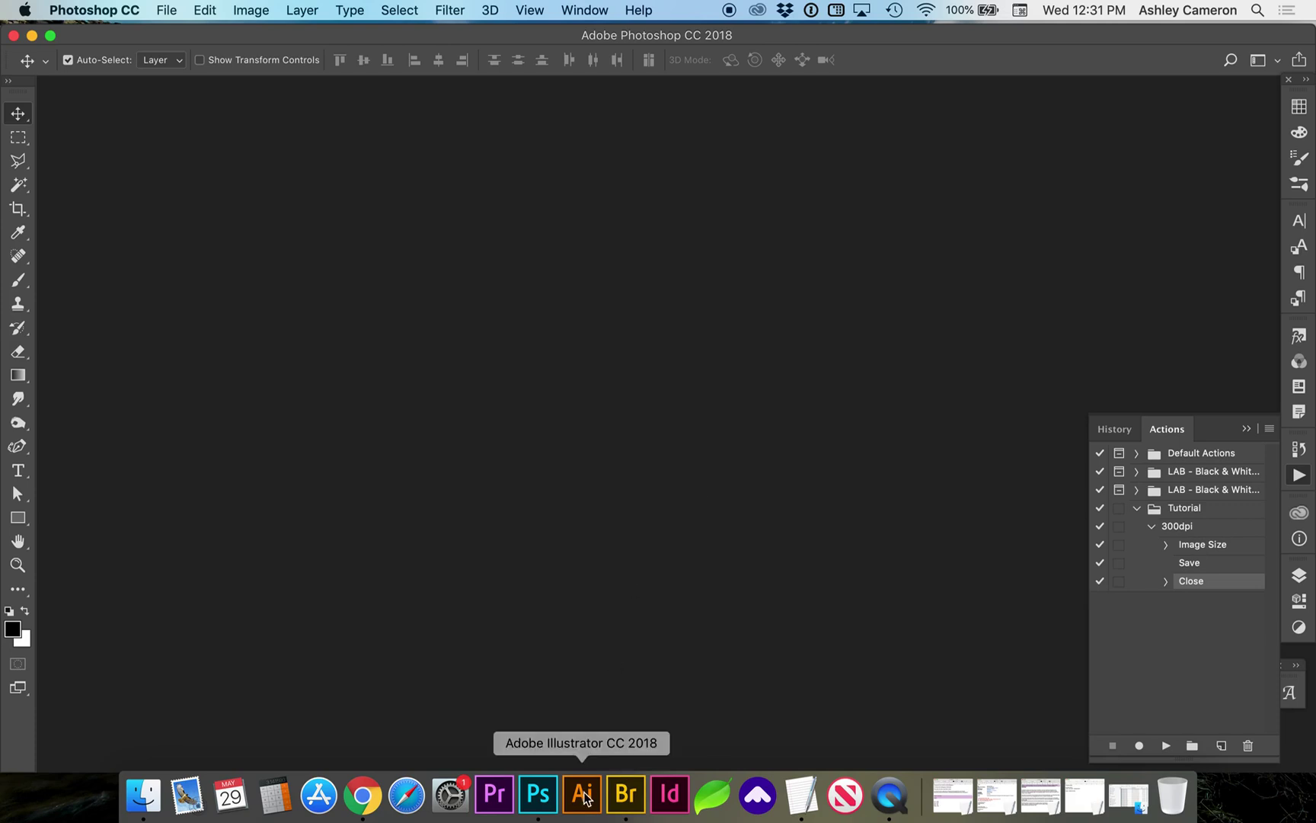
- In Bridge, select Panorama-1-2.psd and launch Tools > Photoshop > Image Processor
left_click(627, 797)
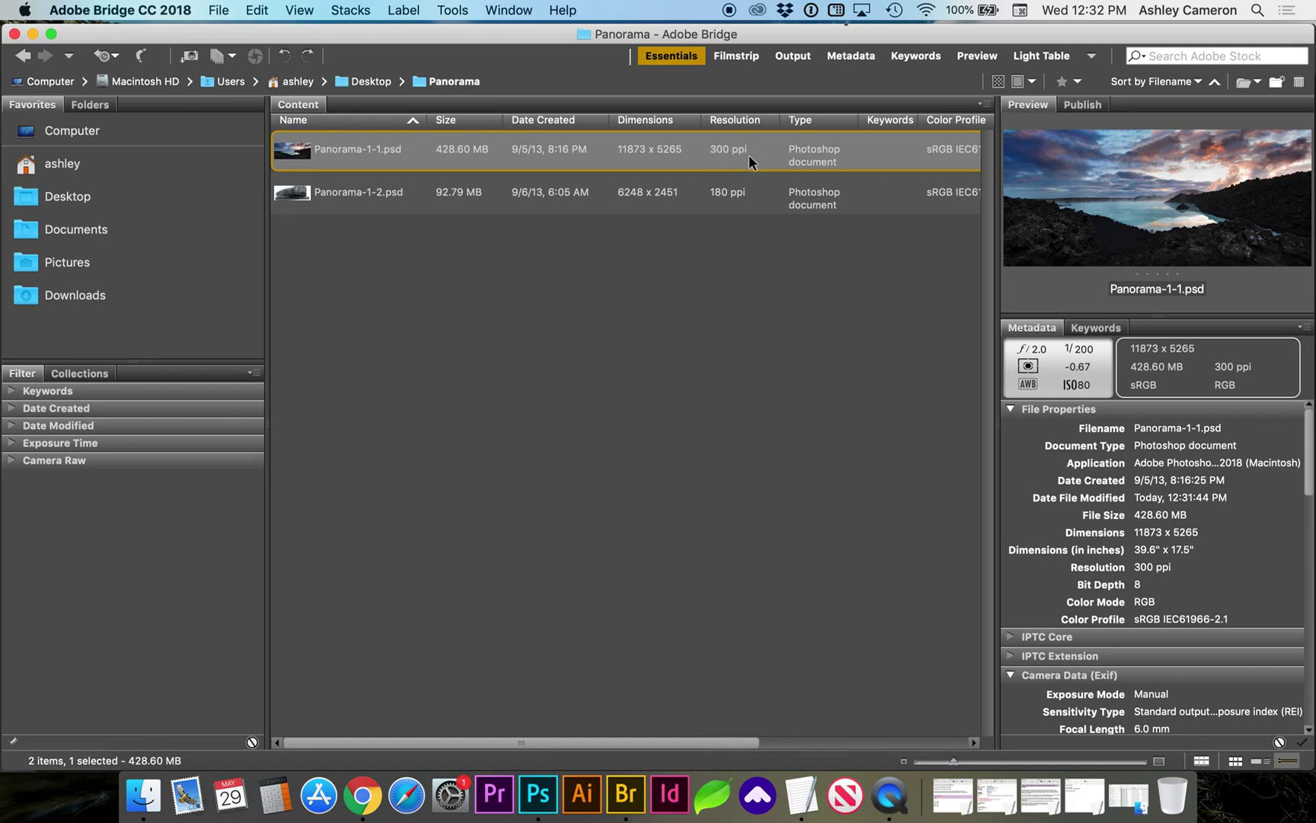
left_click(384, 195)
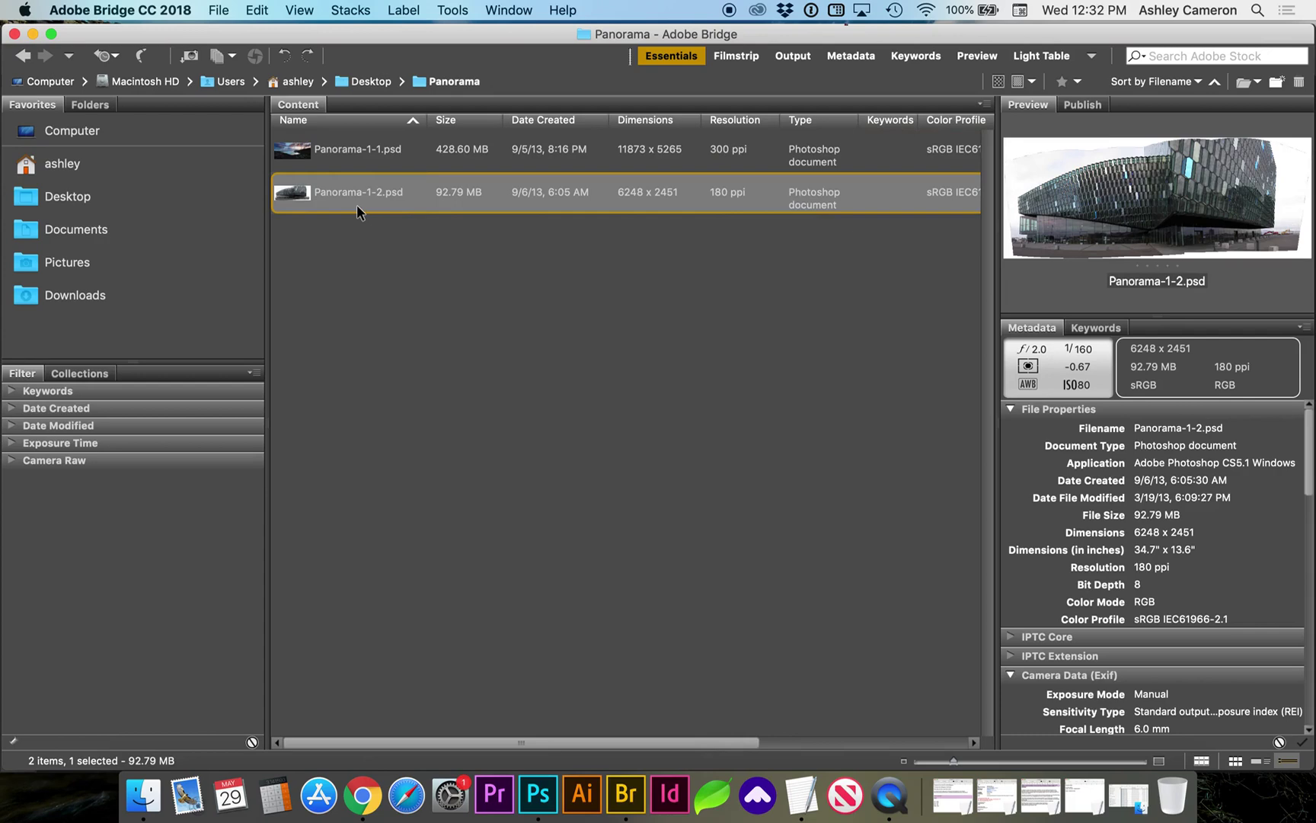
left_click(453, 10)
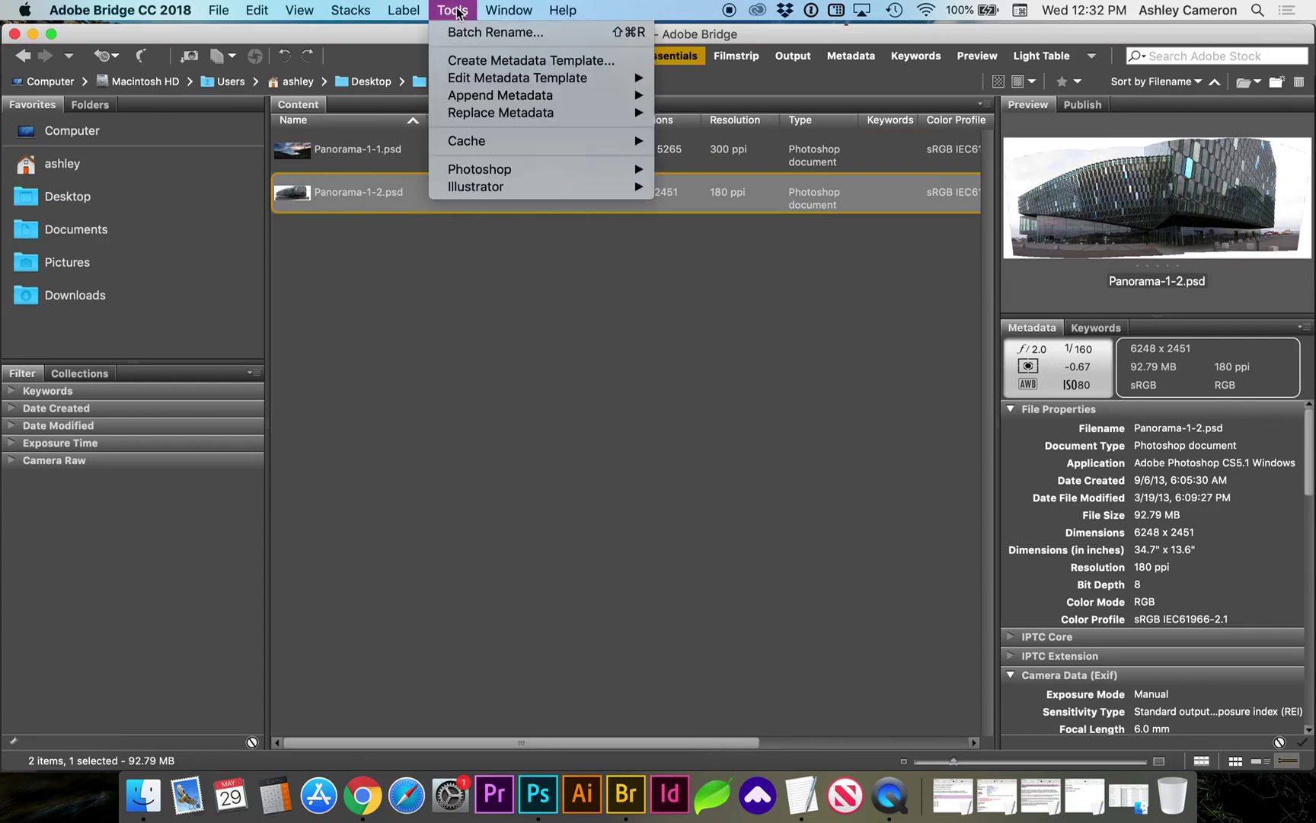
mouse_move(480, 168)
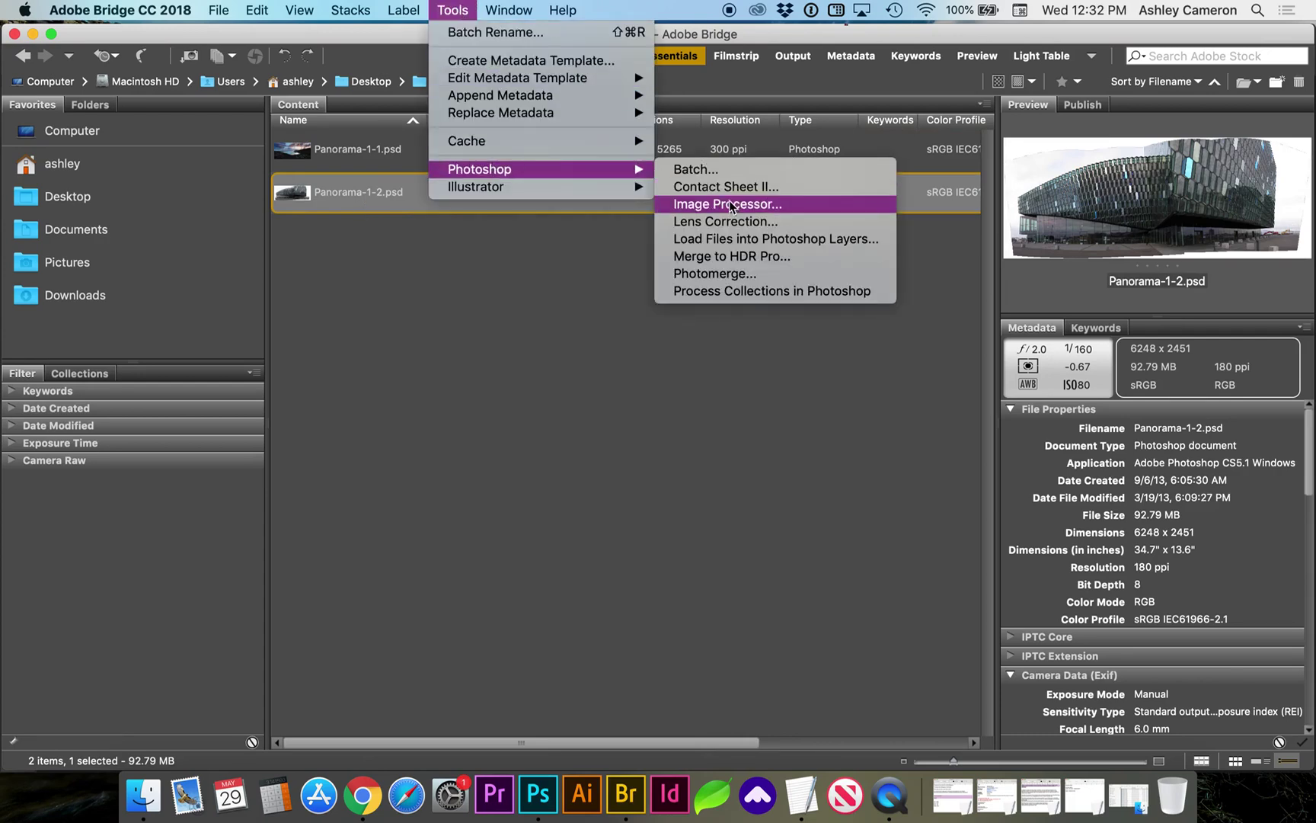
left_click(733, 203)
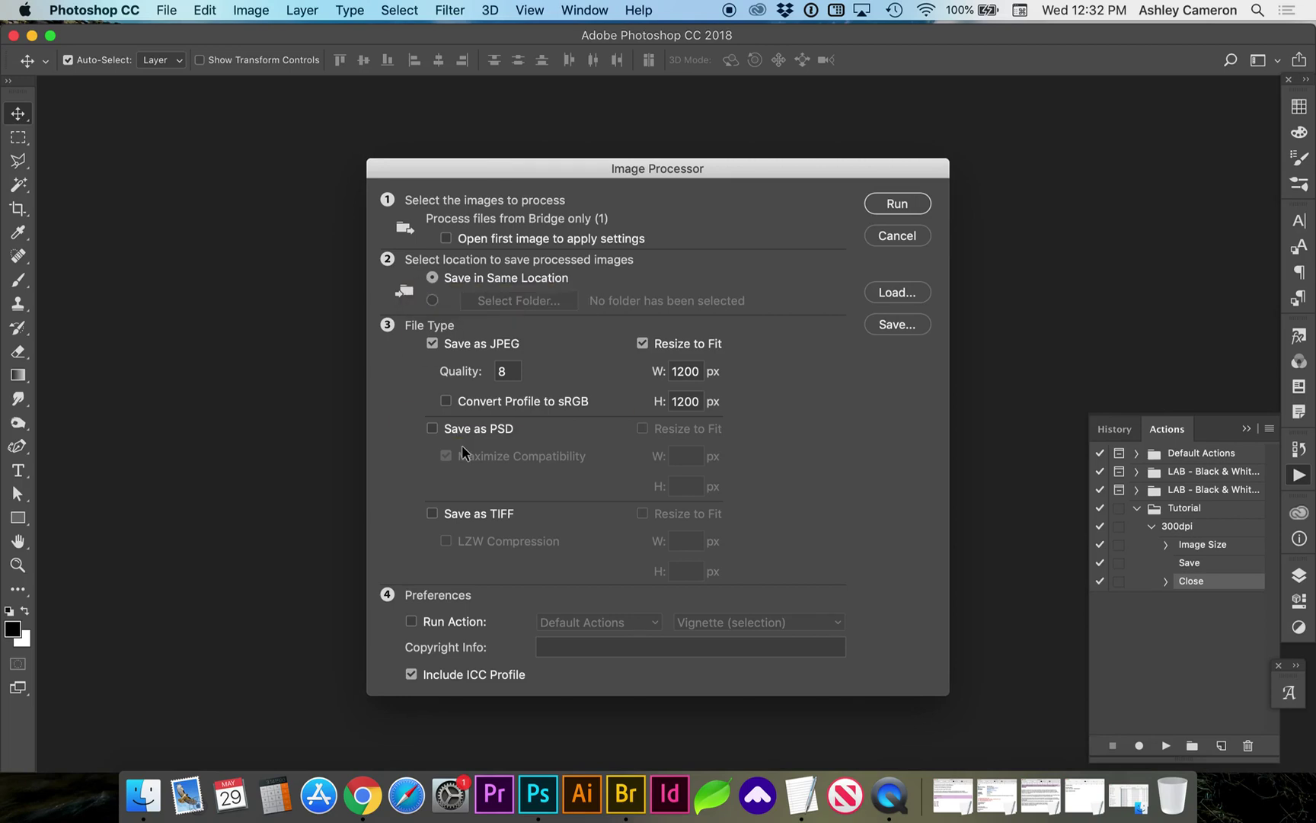
- Set Image Processor to PSD output only with the Tutorial 300dpi action, and run it
left_click(432, 342)
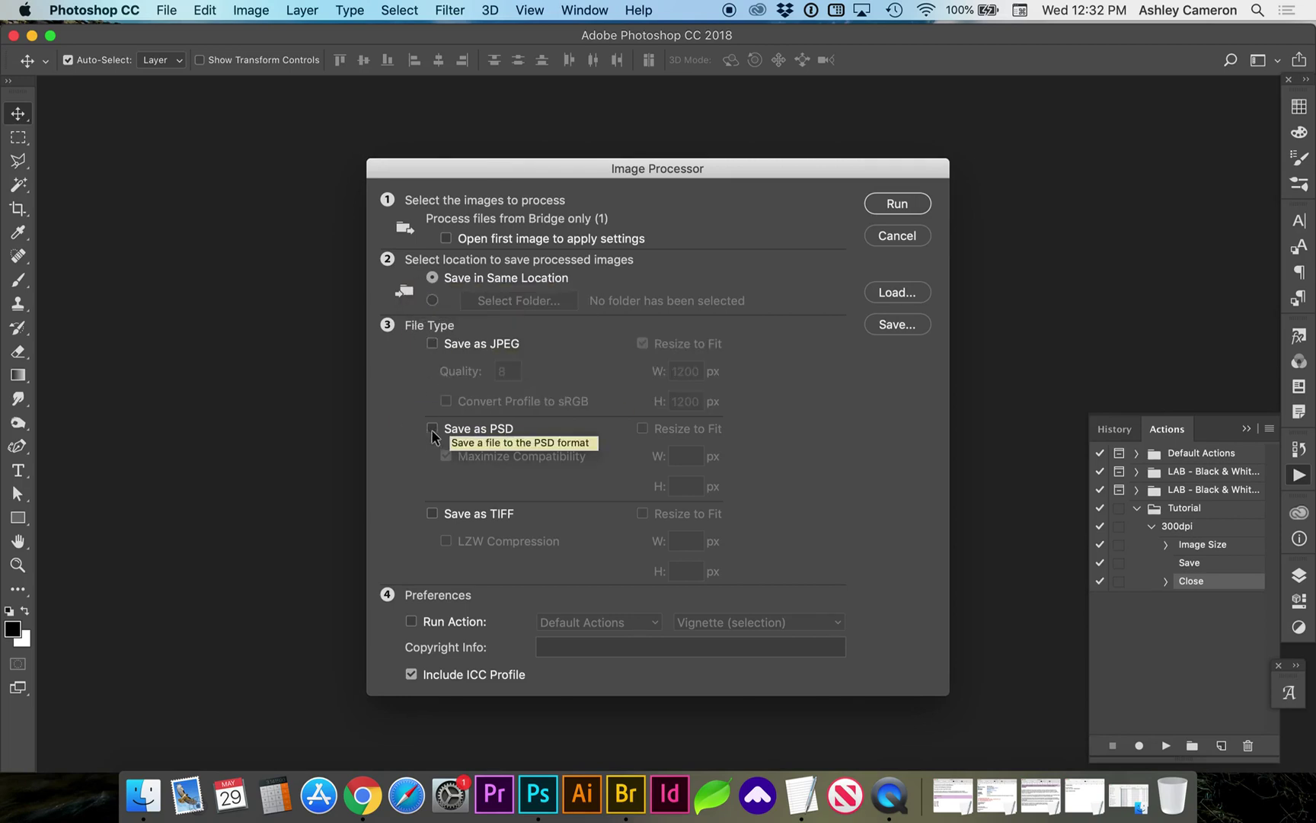
left_click(432, 429)
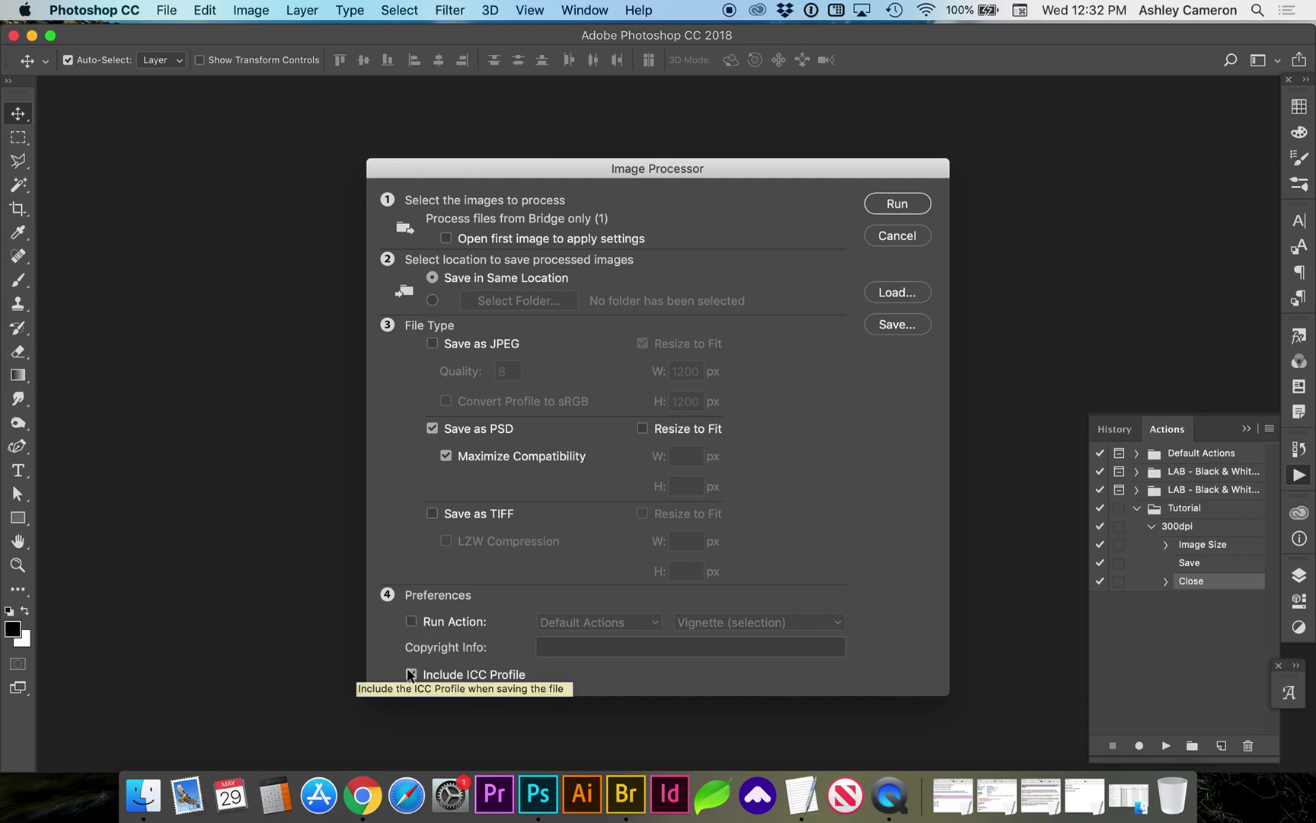
left_click(413, 621)
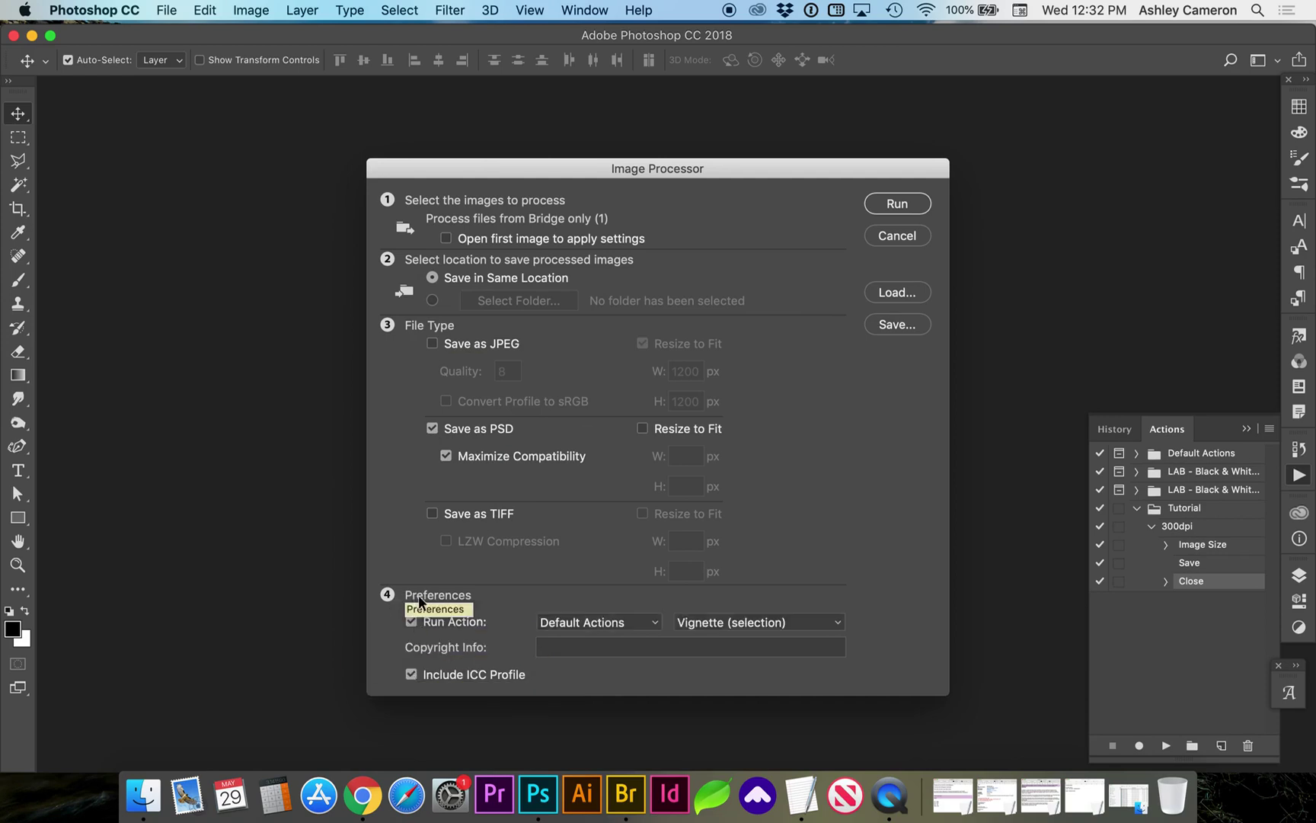
left_click(585, 622)
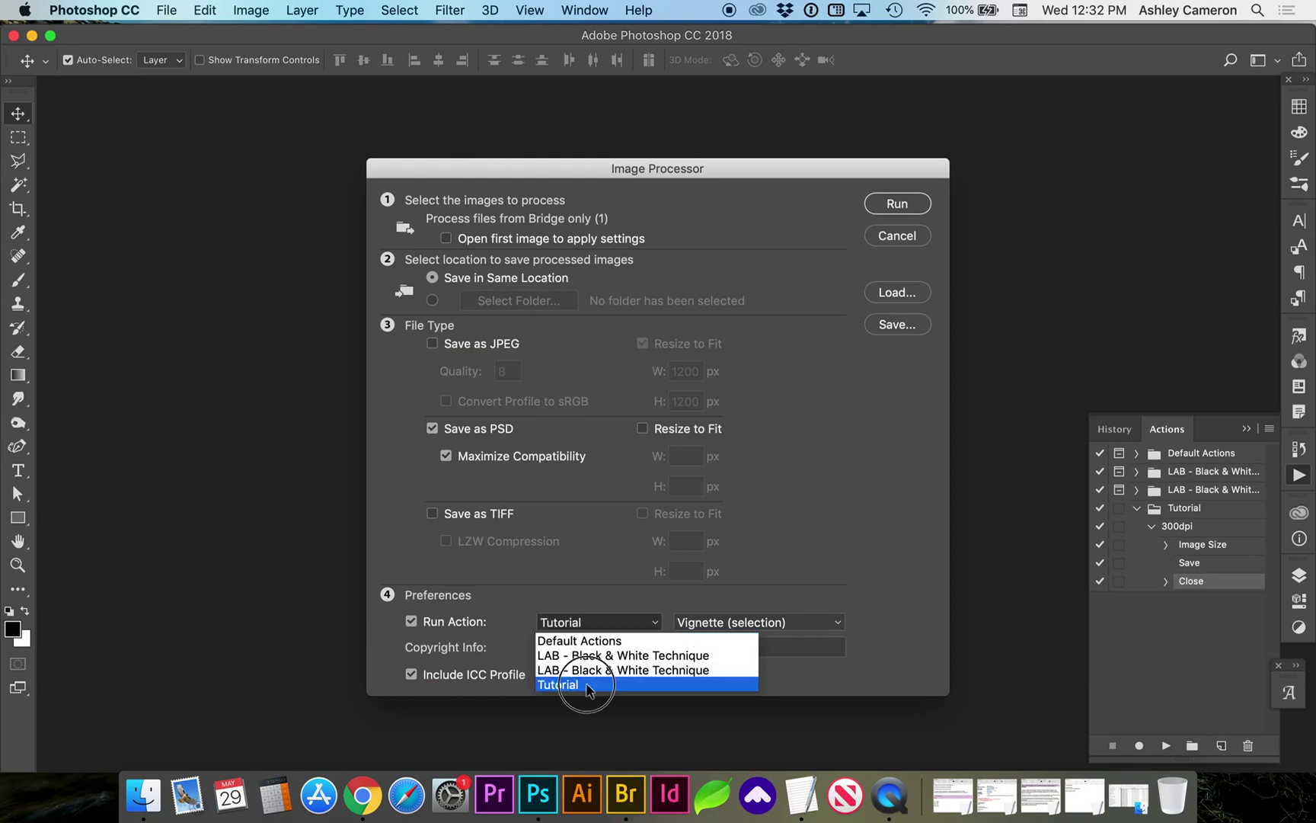
left_click(561, 685)
left_click(709, 623)
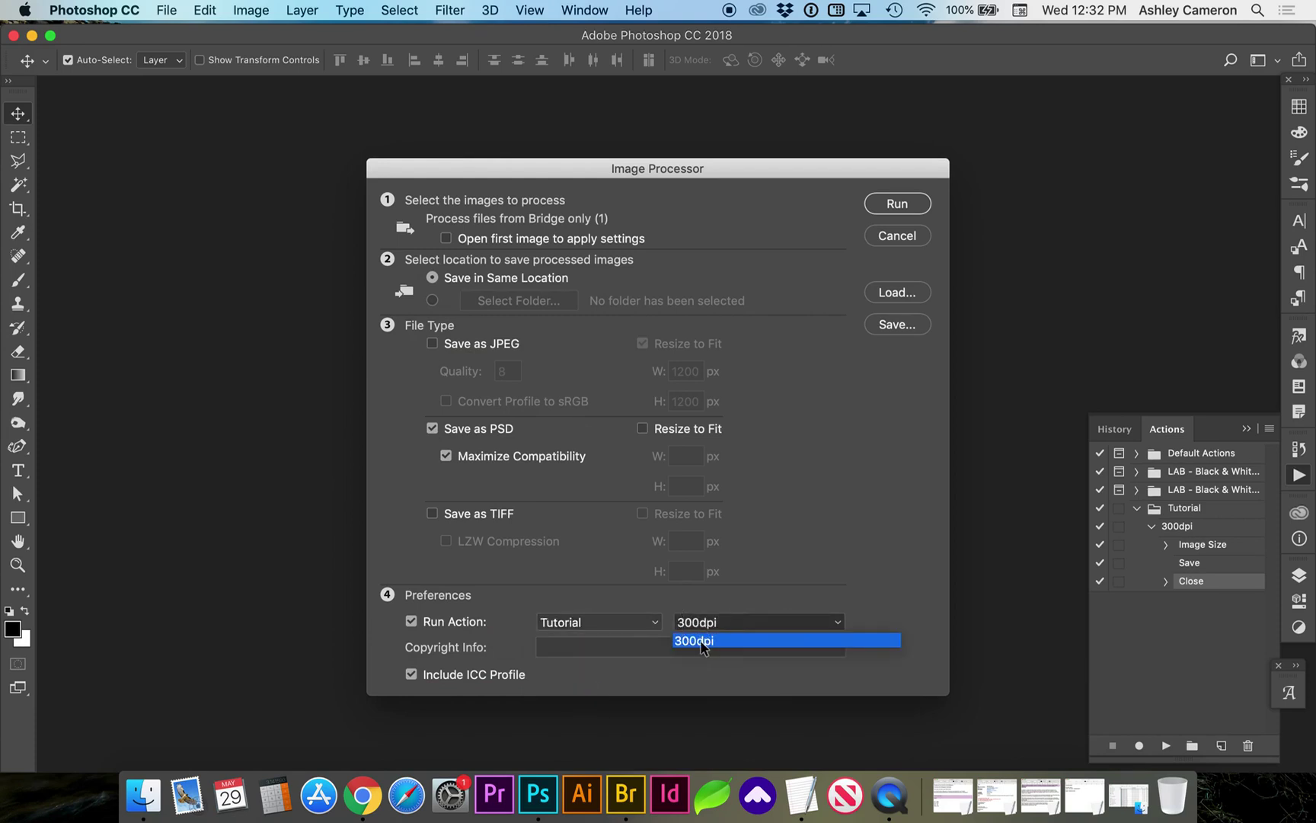
left_click(700, 639)
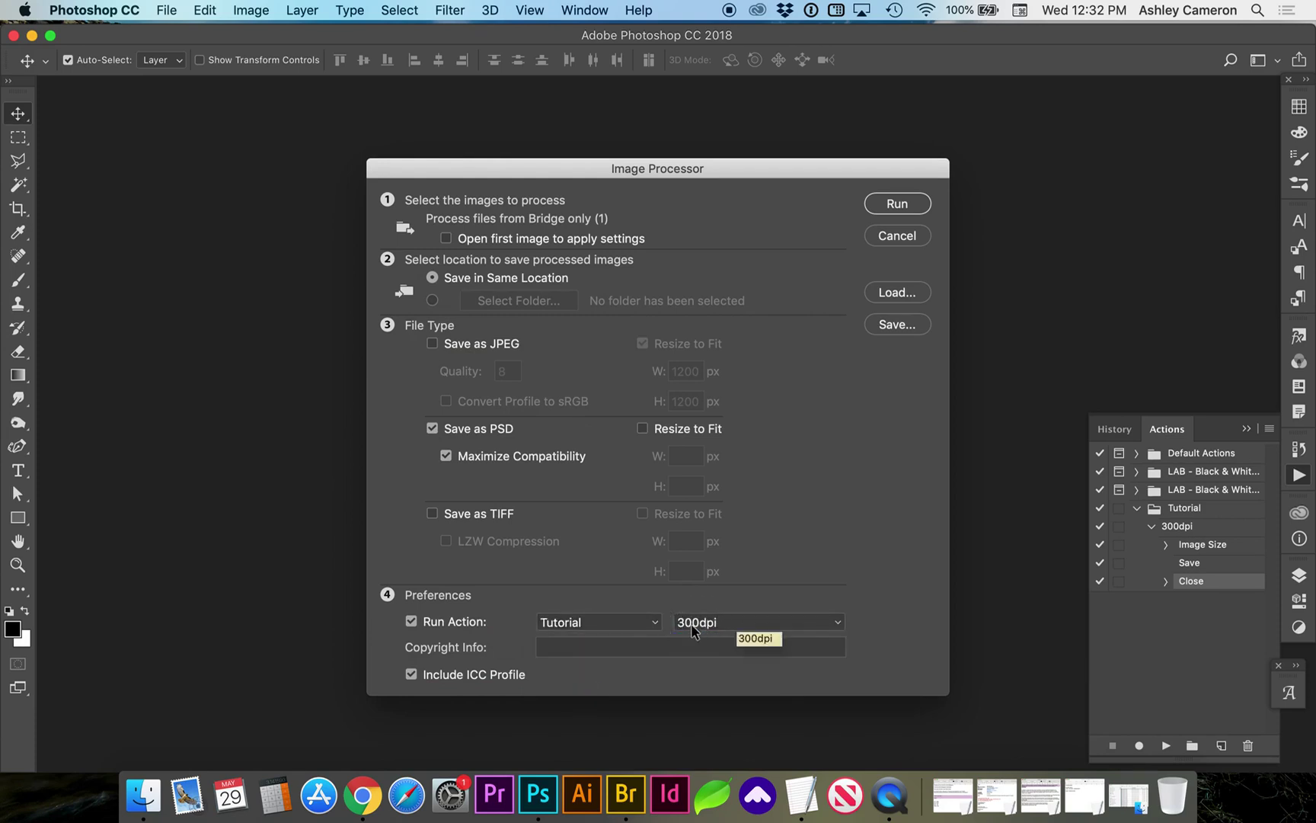
left_click(895, 204)
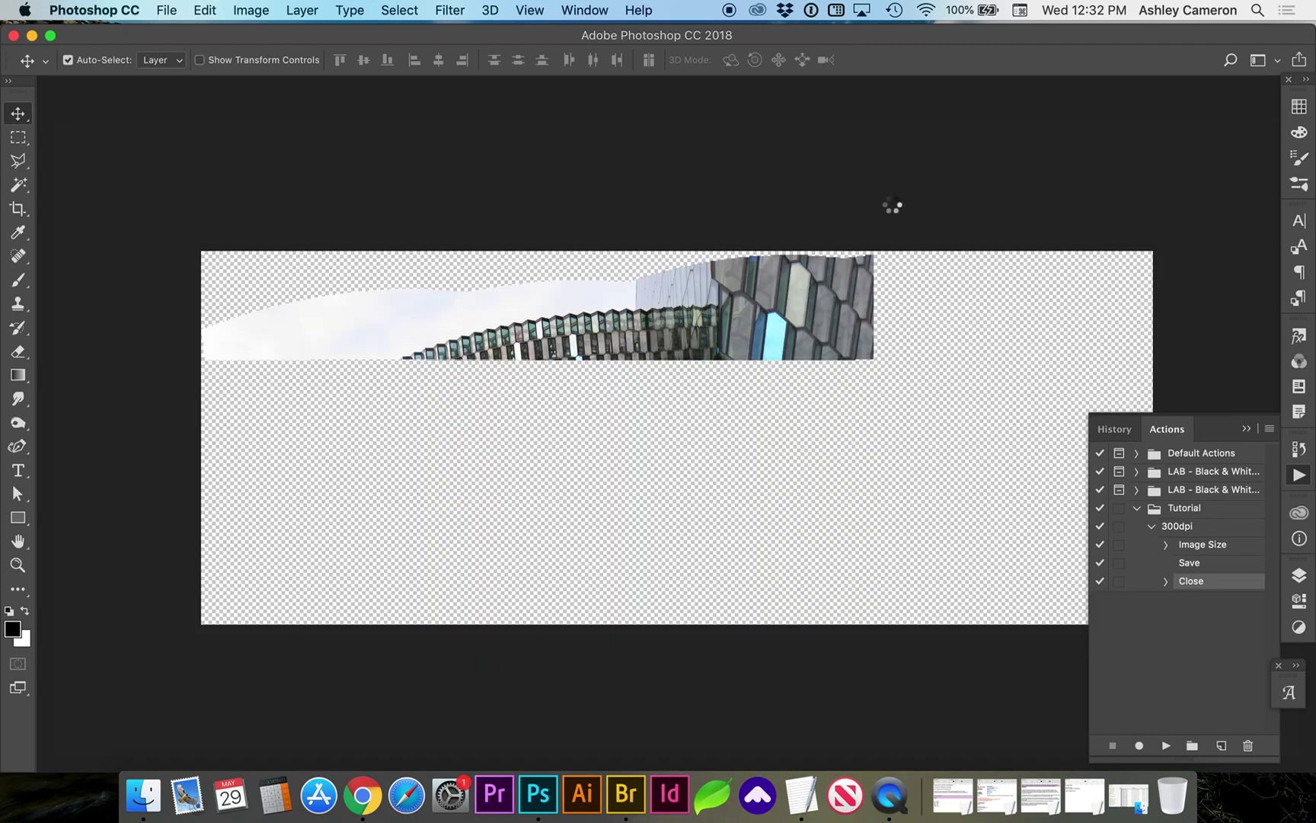